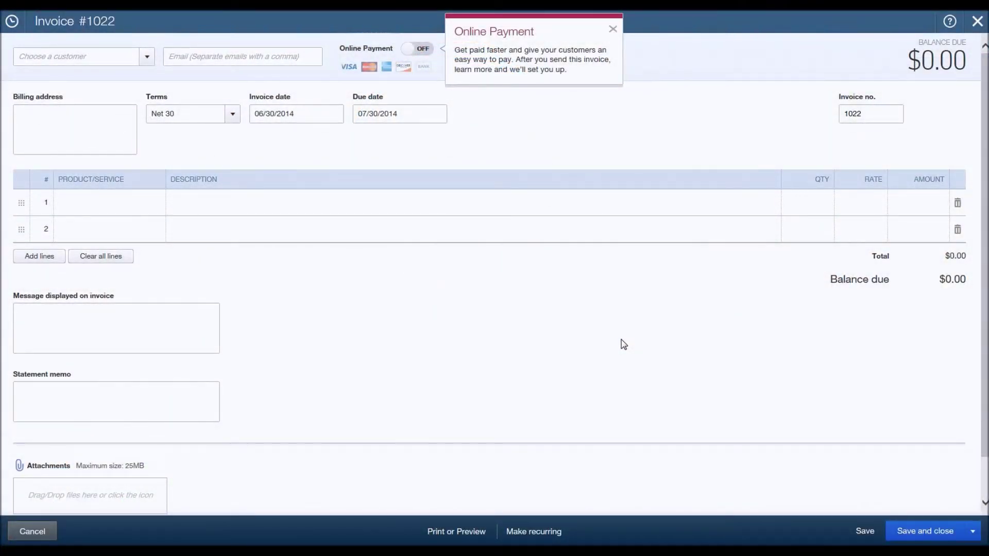
# Step: Close the blank invoice #1022 without saving to return to the Customers list
pyautogui.click(978, 23)
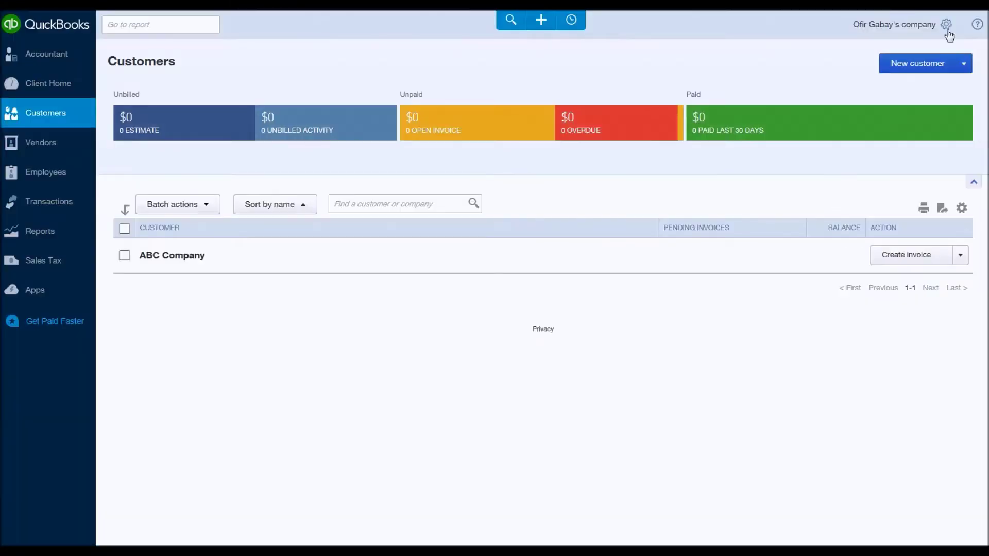
# Step: Open Company Settings from the gear menu and show the Sales Form Entry preferences
pyautogui.click(947, 28)
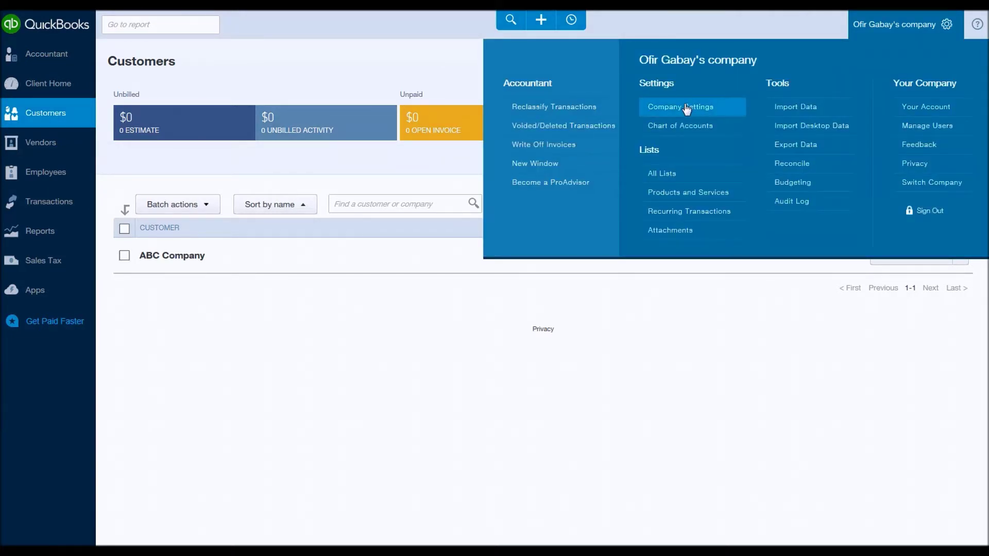
pyautogui.click(686, 110)
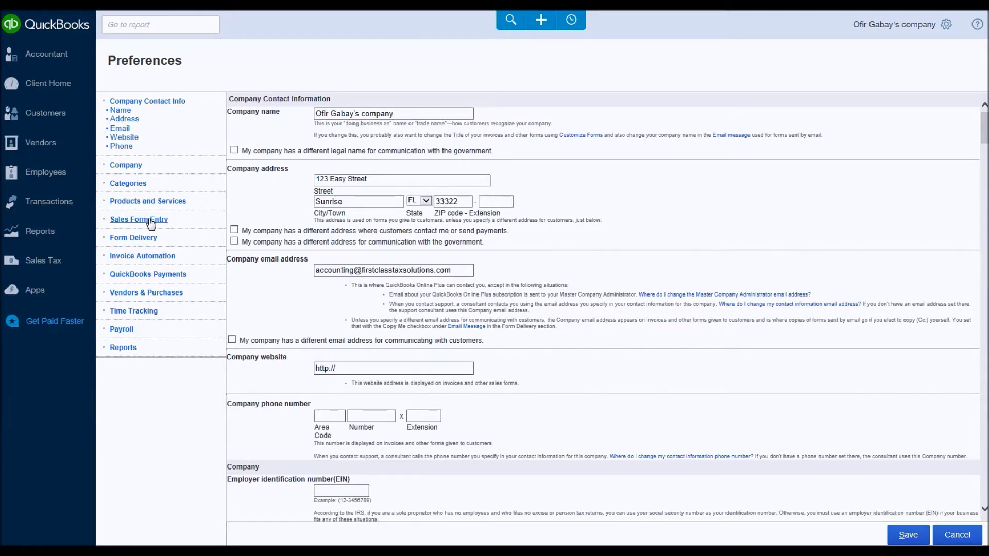
pyautogui.click(151, 222)
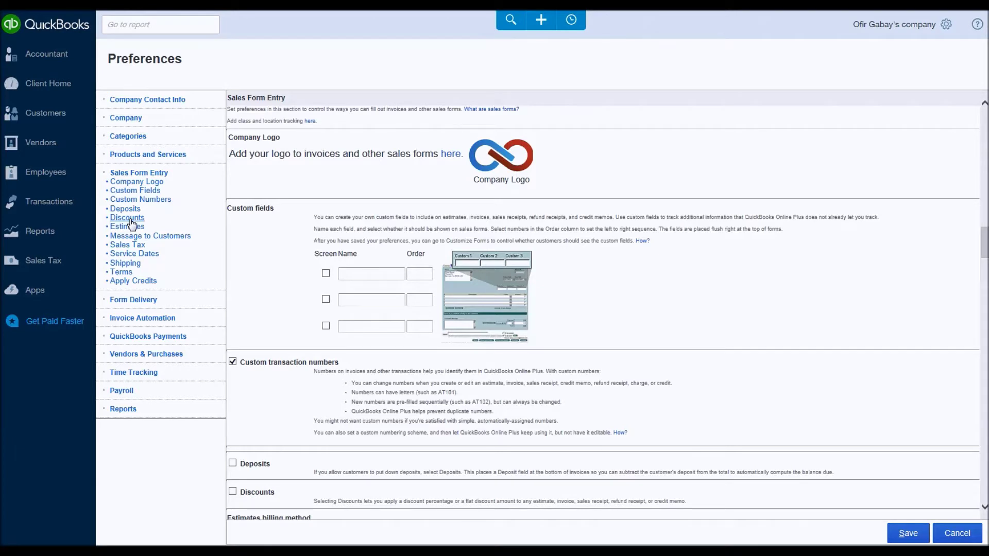
# Step: Jump to the Discounts preference and turn on discounts for sales forms
pyautogui.click(130, 220)
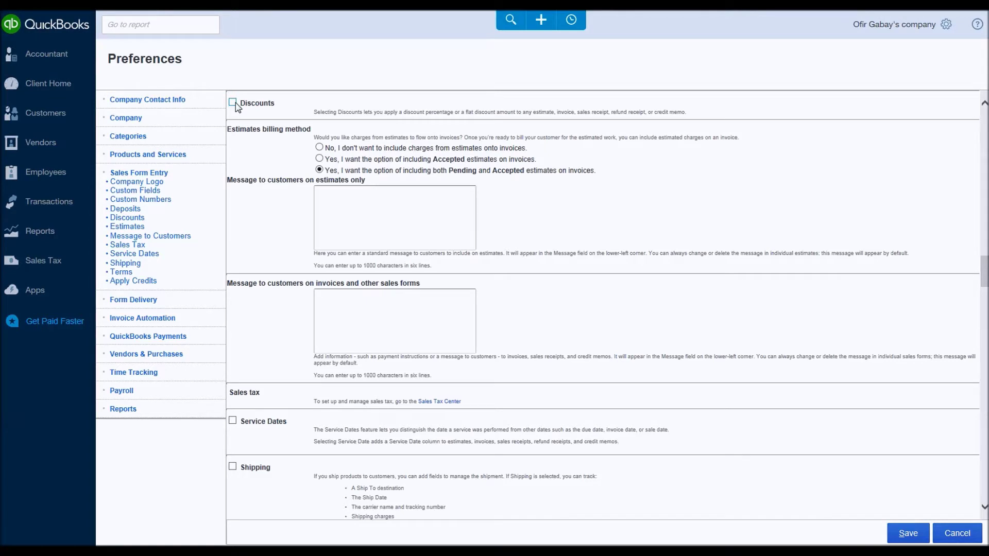
pyautogui.click(232, 103)
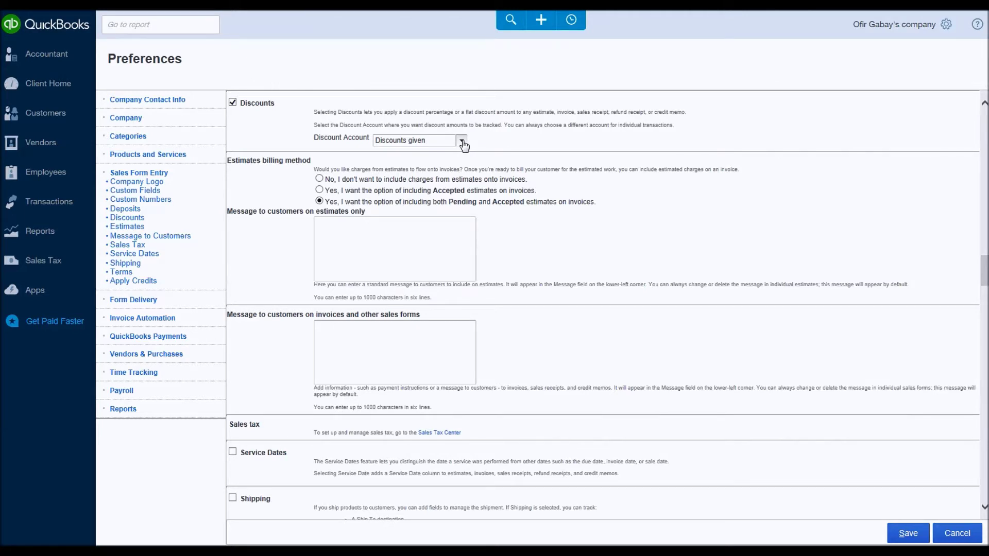
# Step: Keep Discounts given as the discount account and save the preferences
pyautogui.click(462, 142)
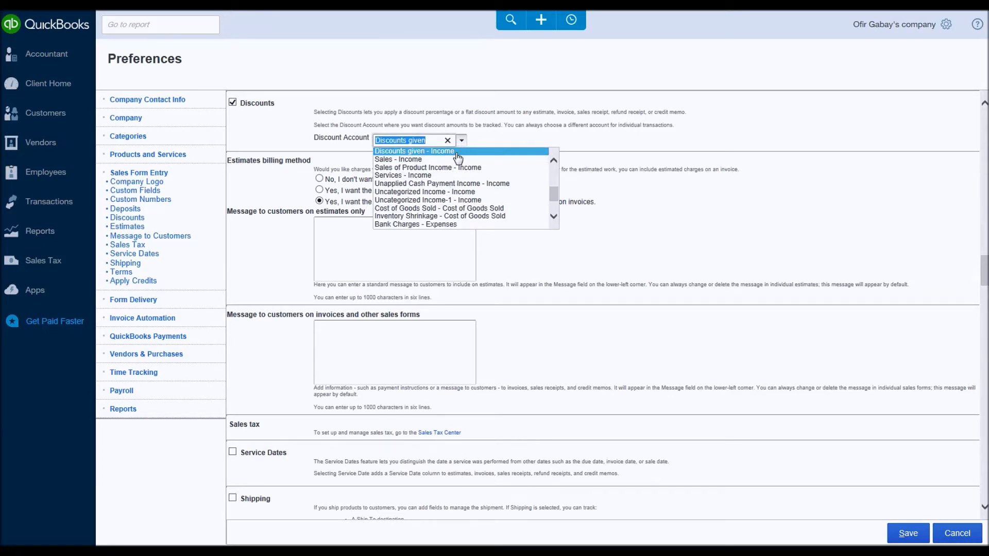
pyautogui.click(456, 154)
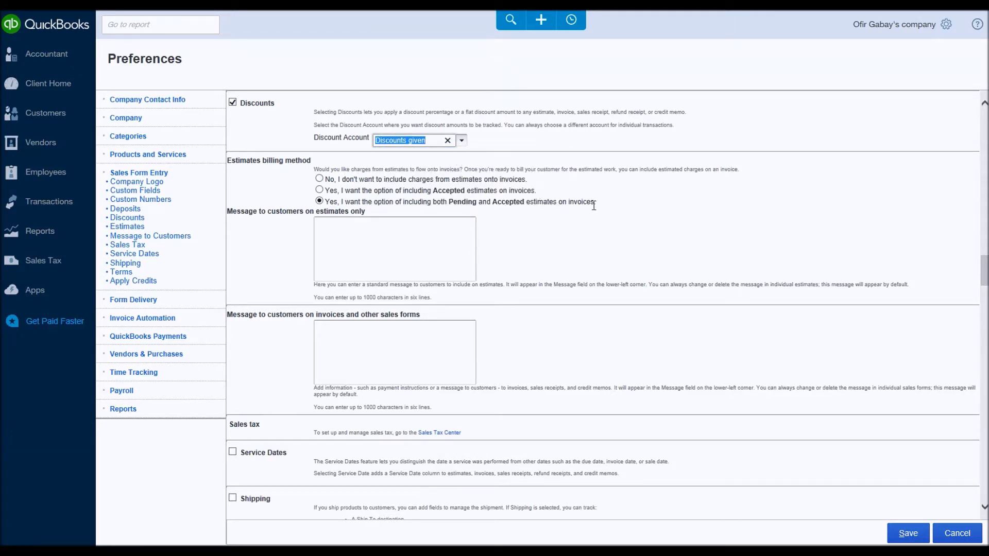
pyautogui.click(911, 536)
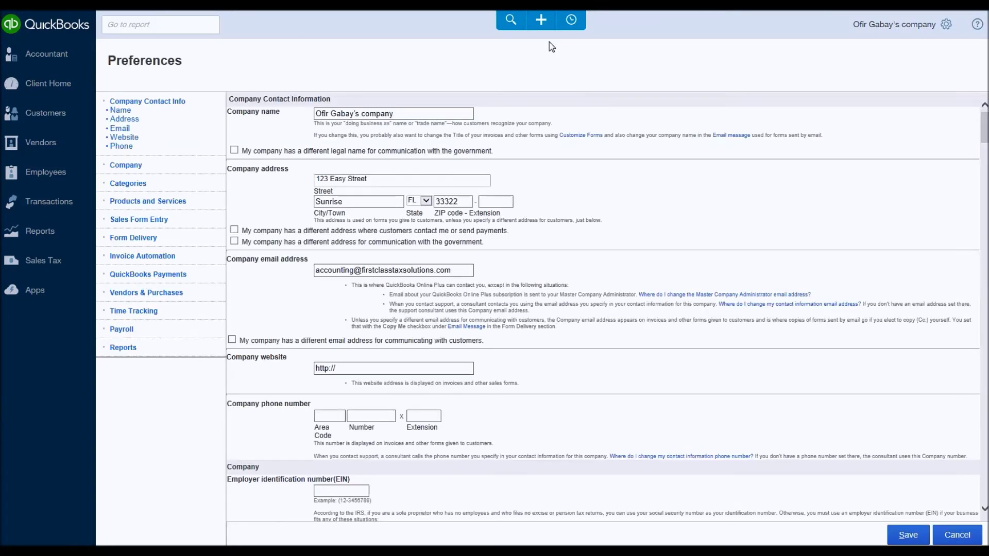
# Step: Create new invoice #1022 for customer ABC Company and start its first line
pyautogui.click(541, 19)
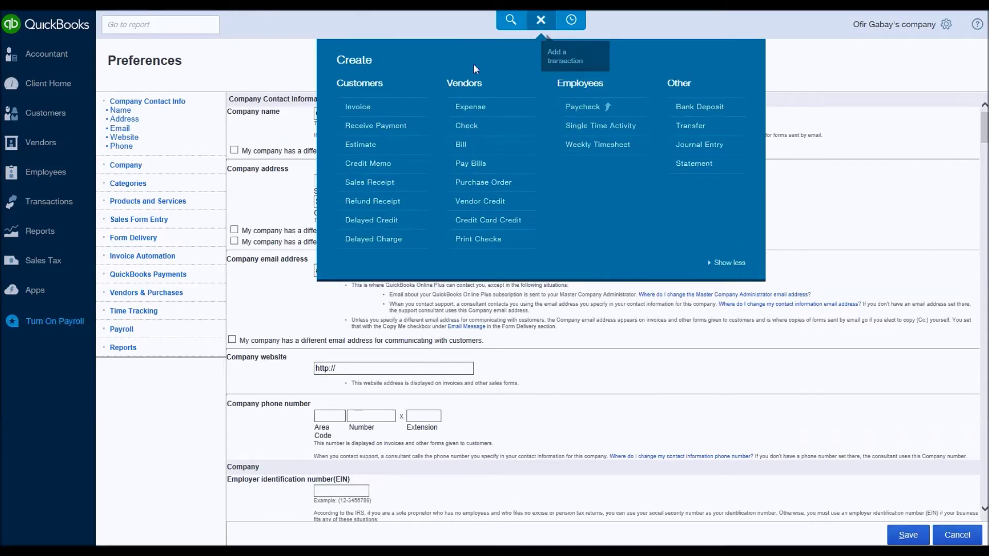
pyautogui.click(370, 109)
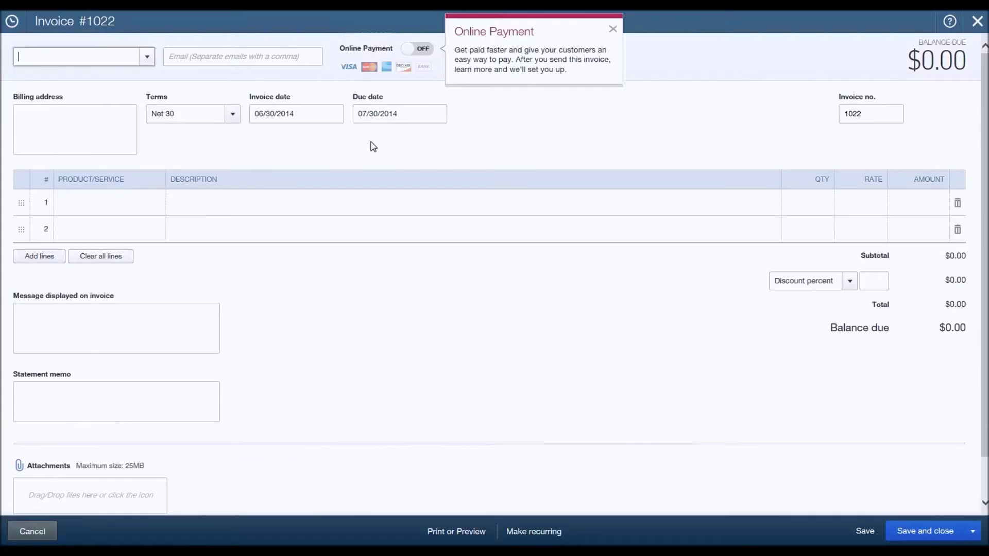
pyautogui.write('any')
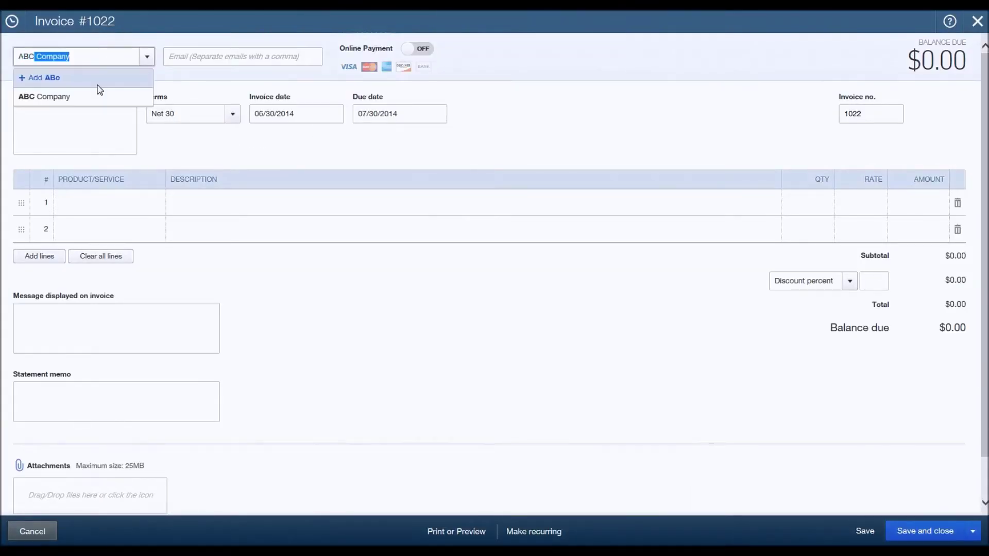
pyautogui.press('Tab')
pyautogui.press('Tab')
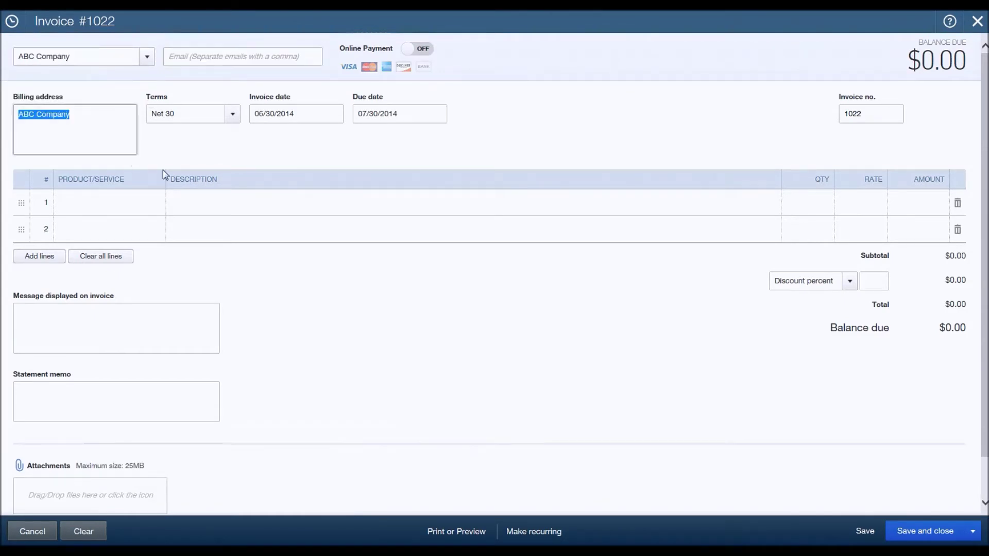
pyautogui.press('Tab')
pyautogui.press('Tab')
pyautogui.press('Tab')
pyautogui.press('Tab')
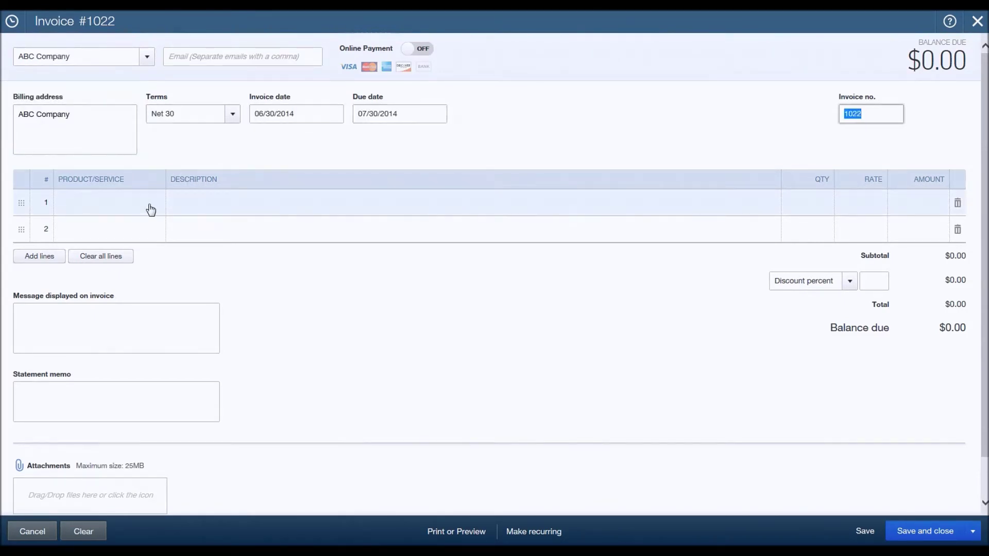
pyautogui.click(148, 208)
# Step: Fill invoice line 1 with Accounting Services, quantity 1 at a rate of 200
pyautogui.click(154, 206)
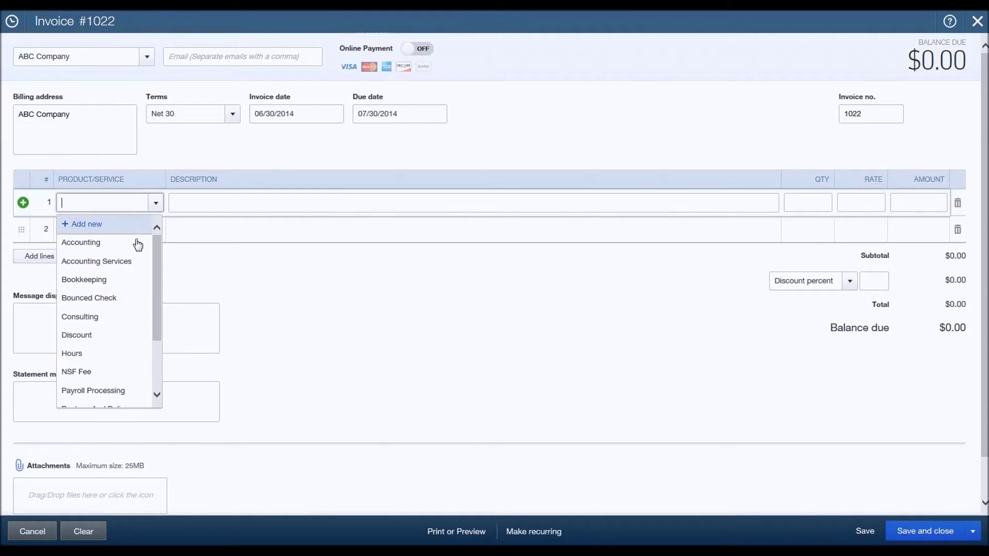
pyautogui.click(116, 263)
pyautogui.write('M')
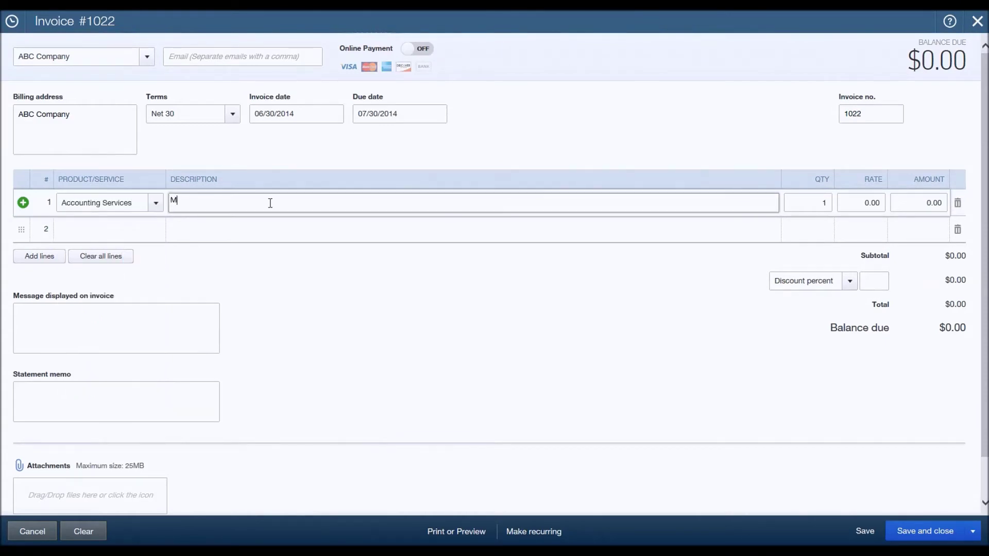
pyautogui.write('isc')
pyautogui.press('Tab')
pyautogui.press('Tab')
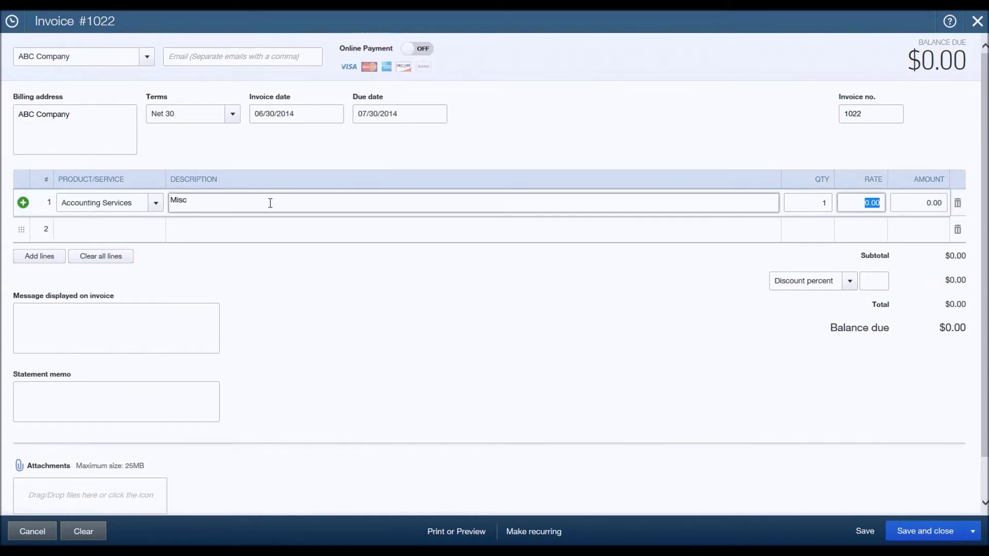
pyautogui.write('200')
pyautogui.press('Tab')
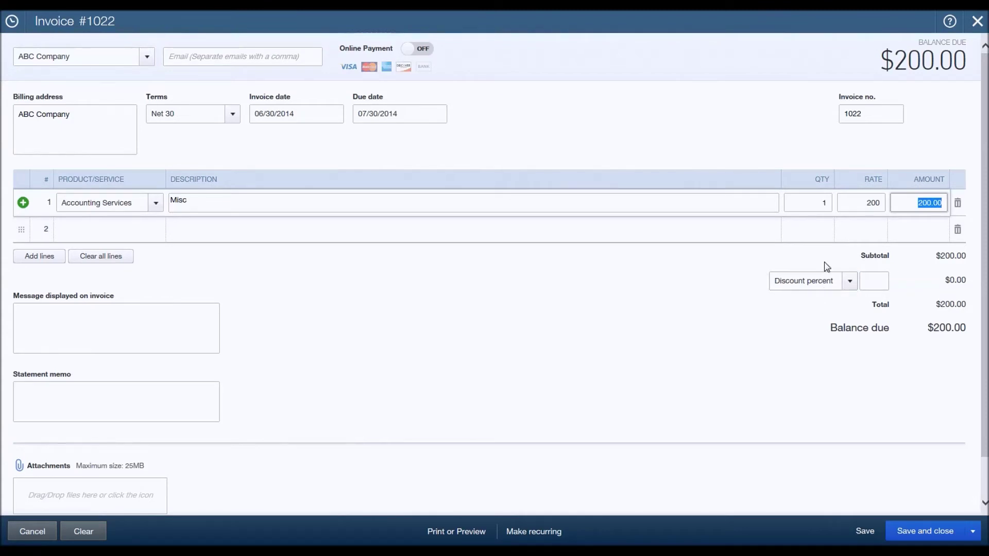
pyautogui.click(850, 288)
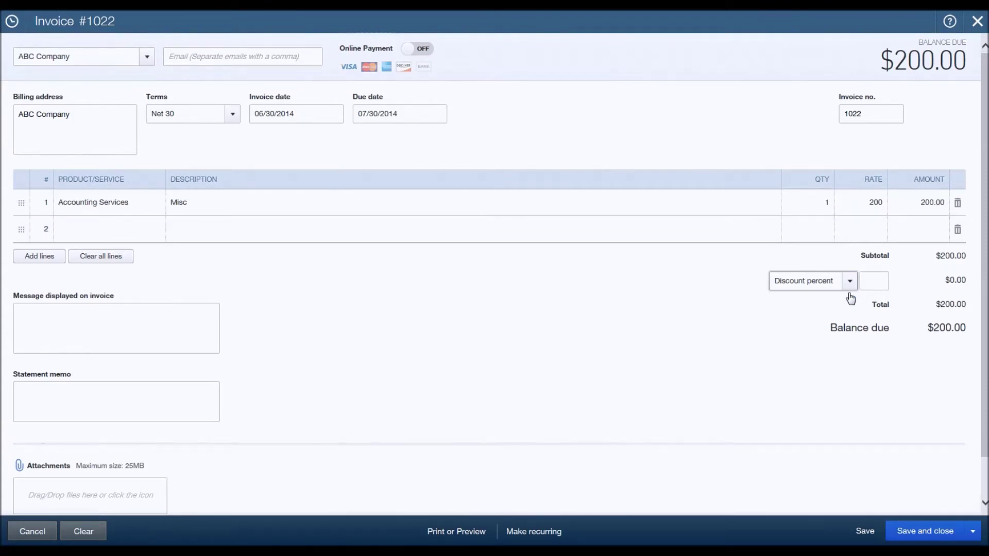
# Step: Apply a 30 percent discount to invoice 1022
pyautogui.click(850, 291)
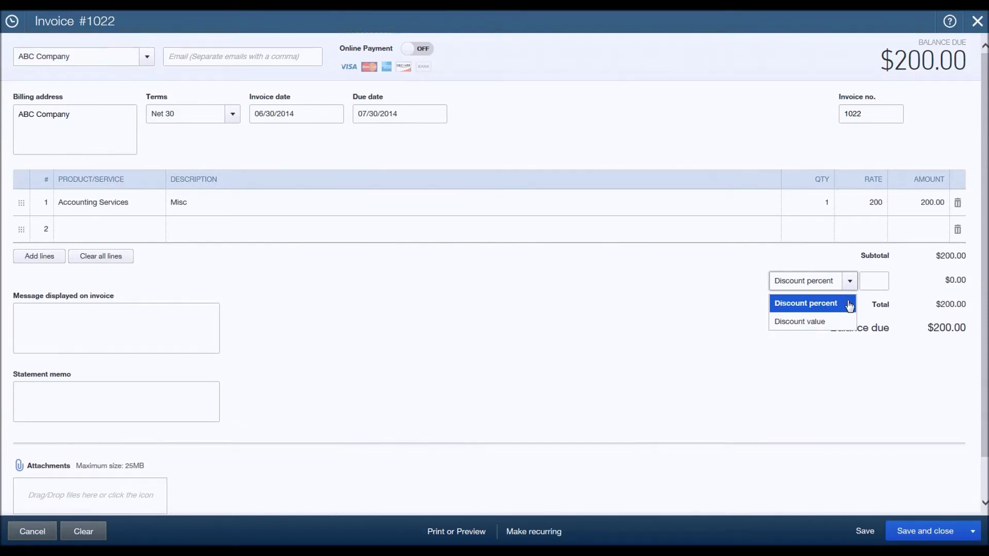
pyautogui.click(850, 306)
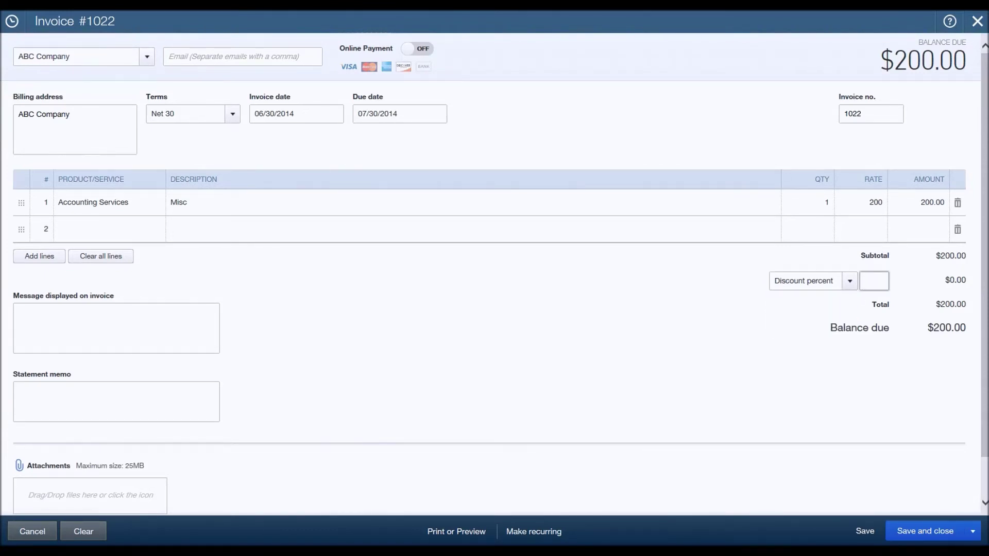
pyautogui.write('30')
pyautogui.press('Tab')
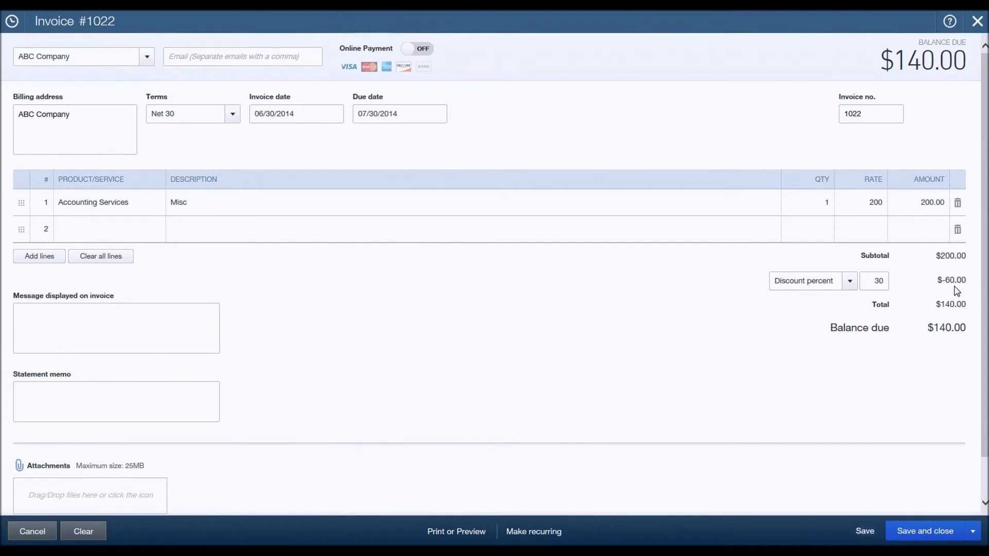
# Step: Change the discount to a flat $30, save invoice 1022, and open Reports
pyautogui.click(850, 281)
pyautogui.click(833, 323)
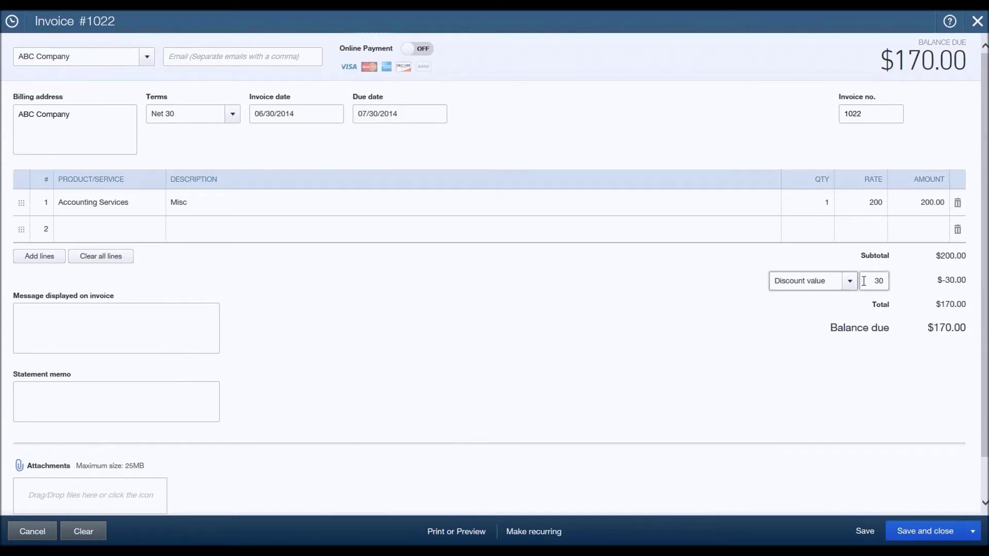
pyautogui.click(885, 284)
pyautogui.click(866, 280)
pyautogui.click(959, 536)
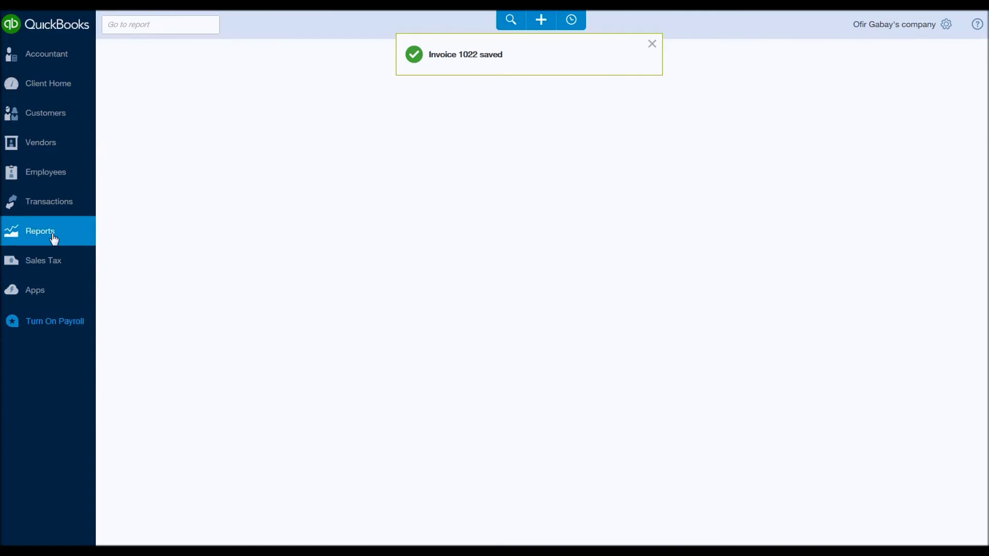
pyautogui.click(53, 239)
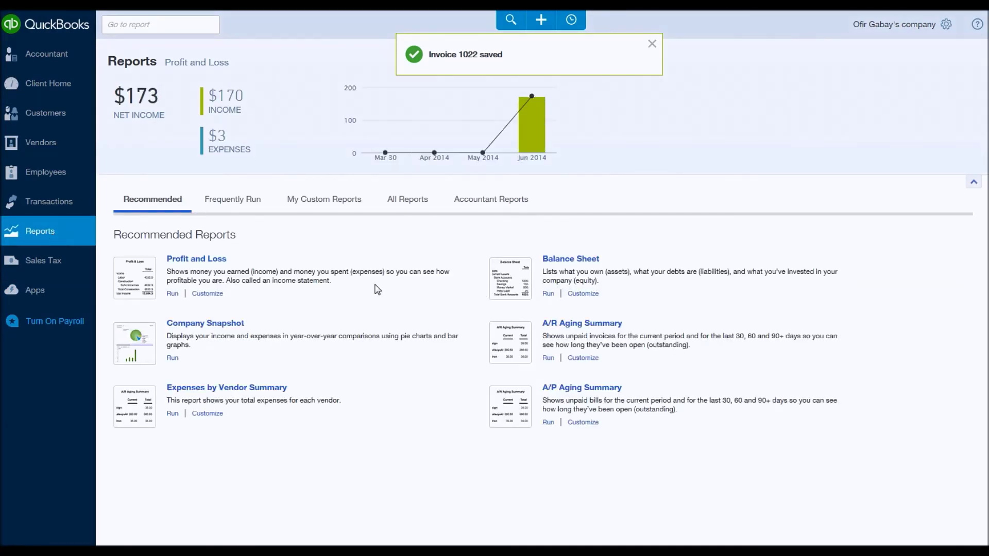
# Step: Run the Profit and Loss report for This Month (June 2014)
pyautogui.click(201, 259)
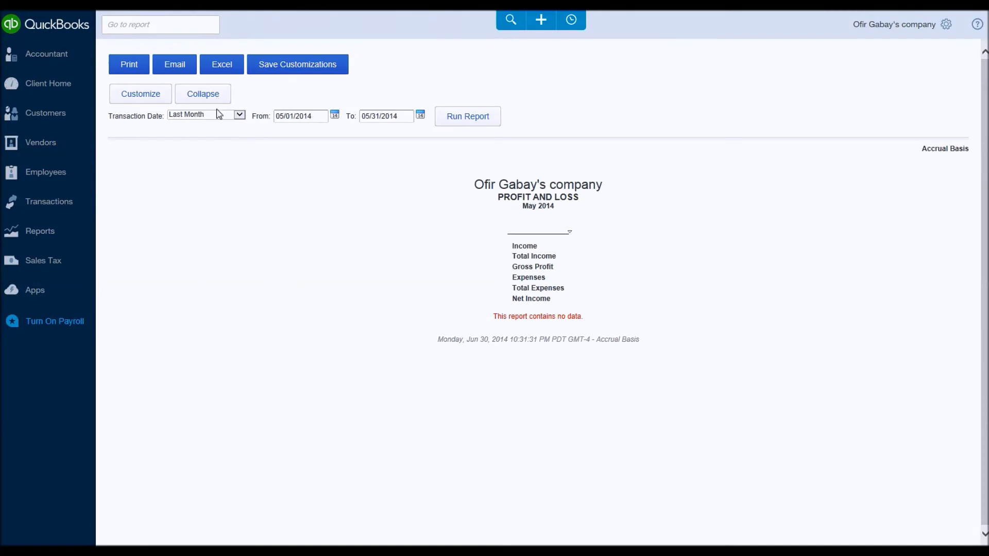
pyautogui.click(239, 114)
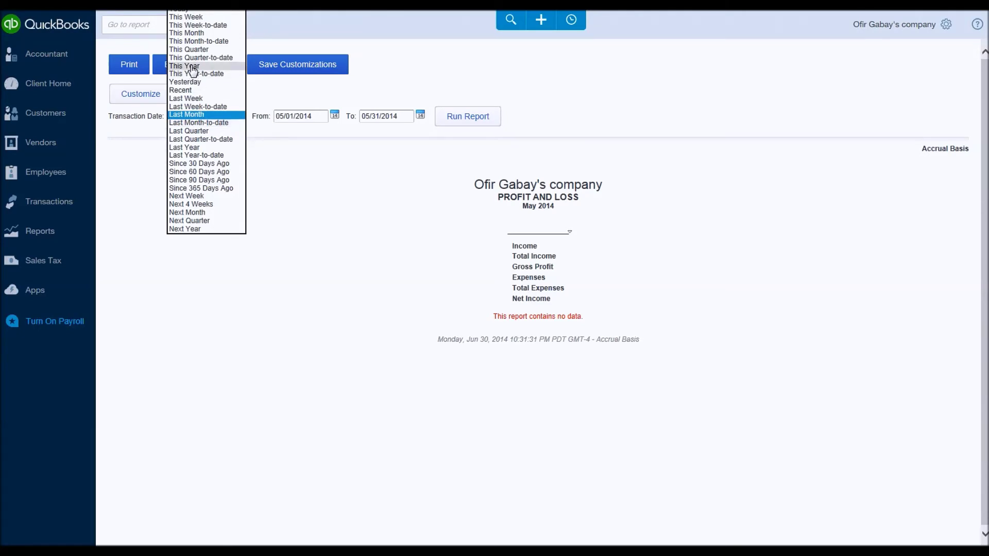
pyautogui.click(196, 35)
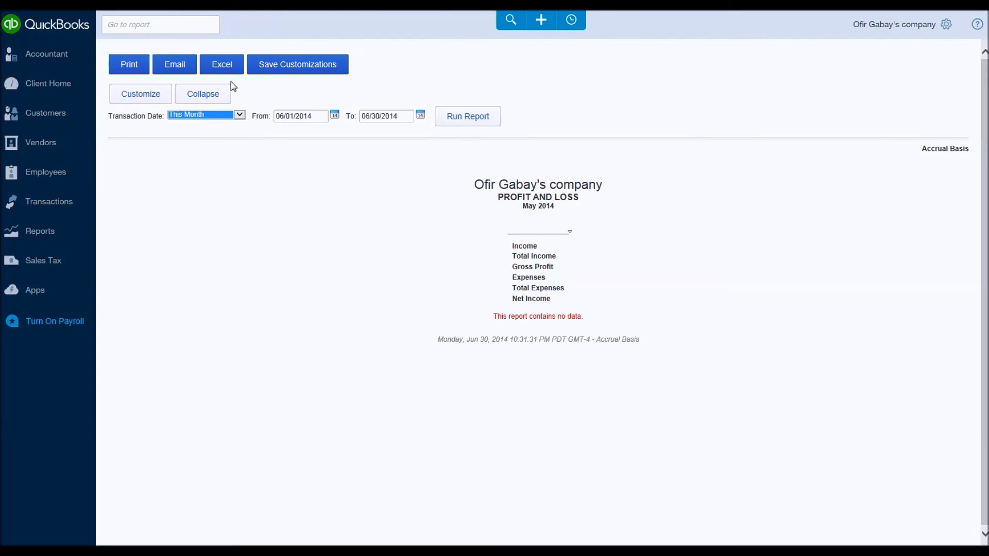
pyautogui.click(461, 118)
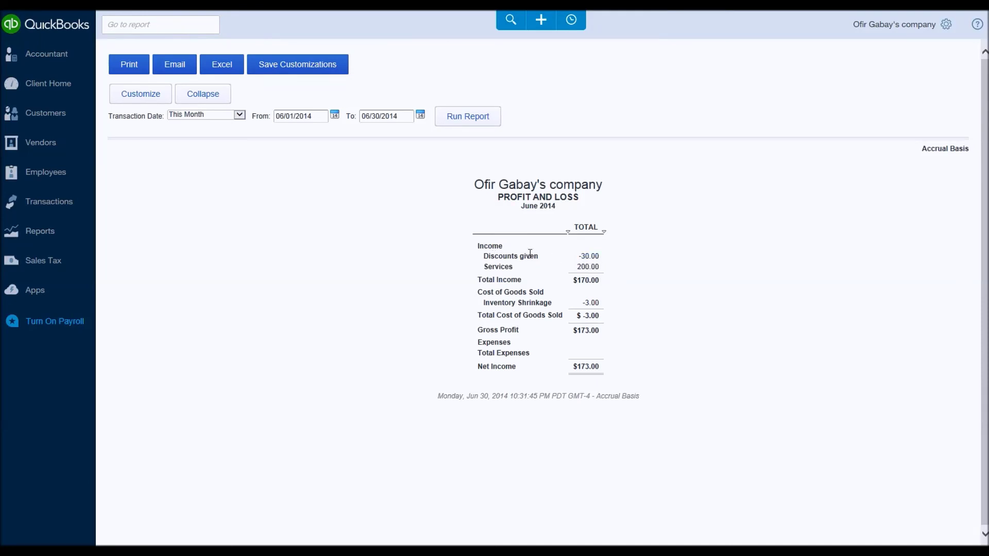
pyautogui.moveTo(481, 255); pyautogui.dragTo(540, 257)
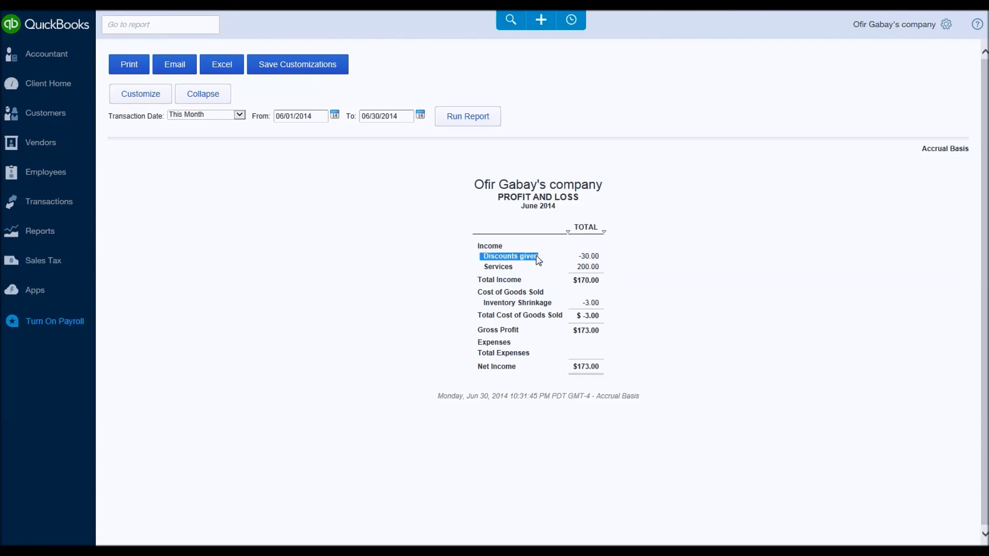